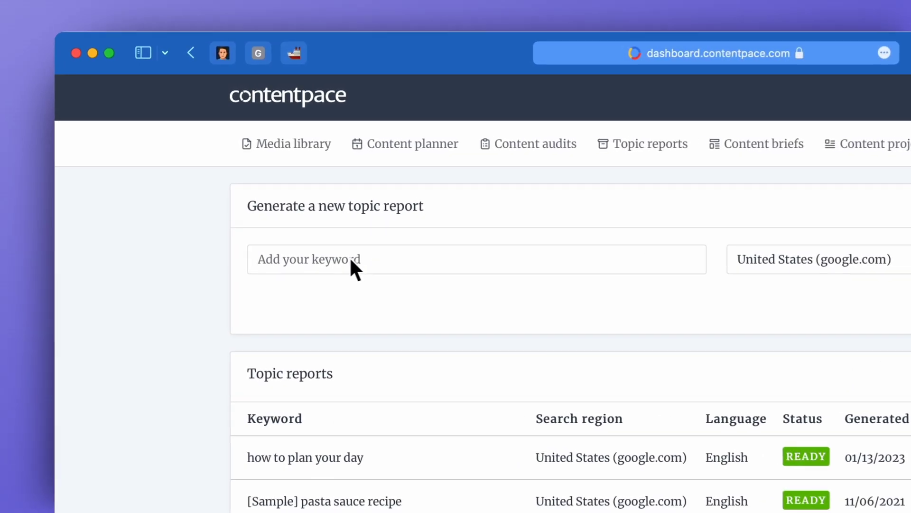
Create a topic report for the keyword 'best se tools' and dismiss the preparation notice.
{"action": "left_click", "coordinate": [271, 170]}
{"action": "type", "text": "best se tools"}
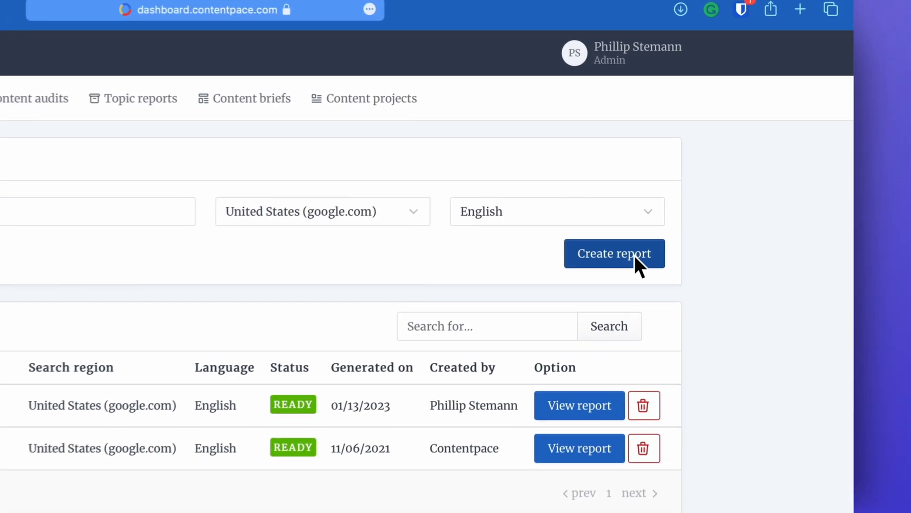
{"action": "left_click", "coordinate": [634, 262]}
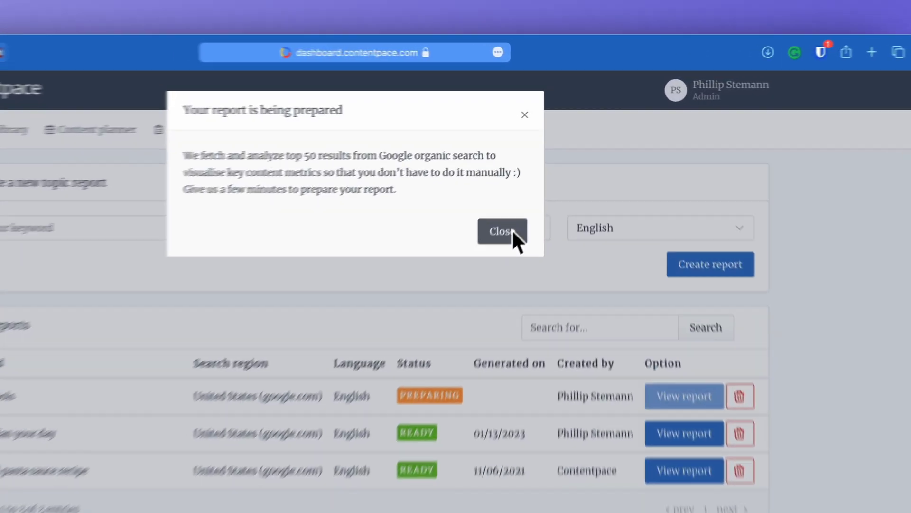
{"action": "left_click", "coordinate": [542, 170]}
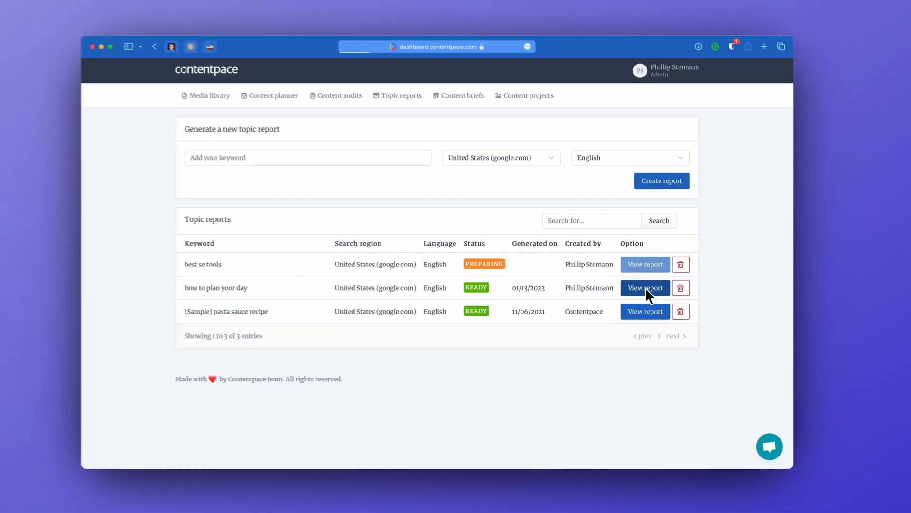
Open the 'how to plan your day' report and scroll down to its relevant questions.
{"action": "left_click", "coordinate": [589, 290]}
{"action": "scroll", "coordinate": [650, 297], "scroll_direction": "down", "scroll_amount": 5}
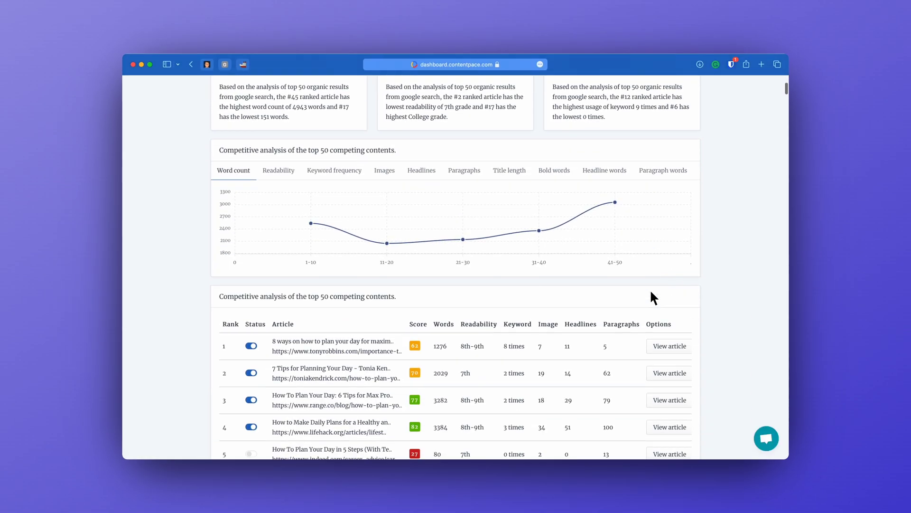
{"action": "scroll", "coordinate": [651, 292], "scroll_direction": "down", "scroll_amount": 10}
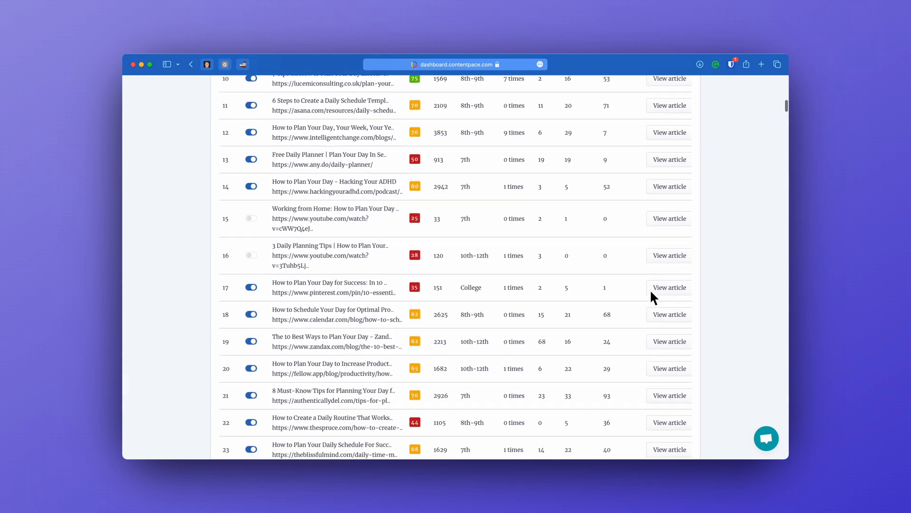
{"action": "scroll", "coordinate": [651, 292], "scroll_direction": "down", "scroll_amount": 10}
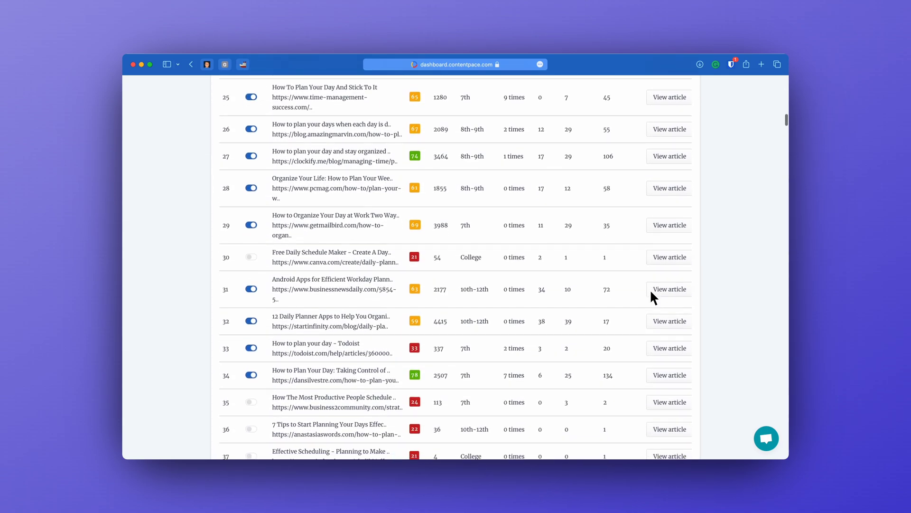
{"action": "scroll", "coordinate": [651, 292], "scroll_direction": "down", "scroll_amount": 15}
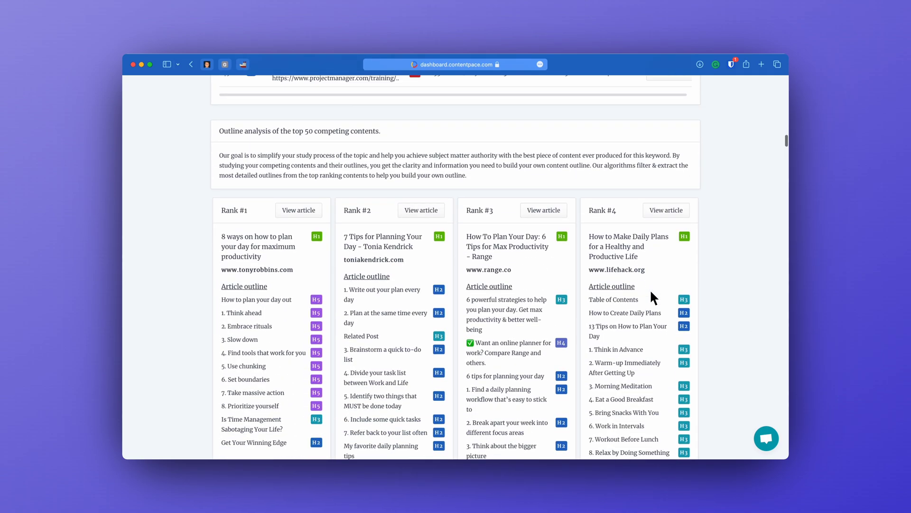
{"action": "scroll", "coordinate": [650, 295], "scroll_direction": "down", "scroll_amount": 15}
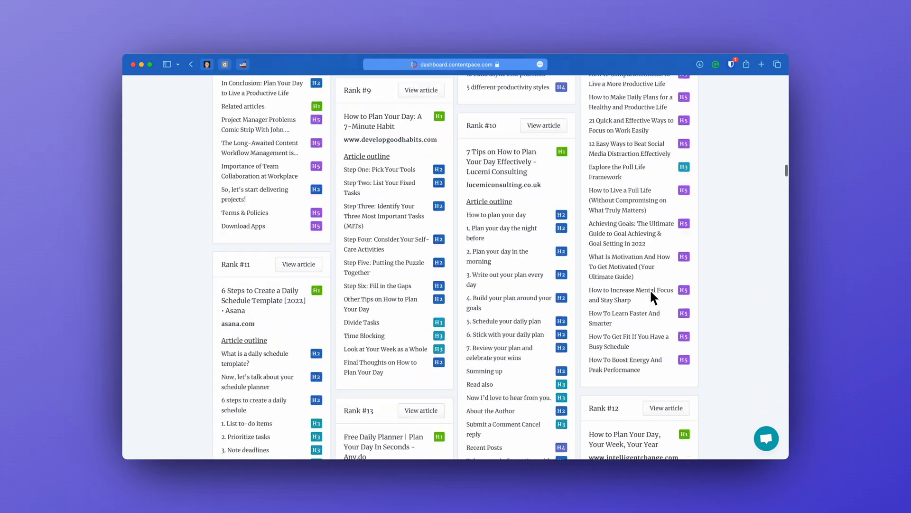
{"action": "scroll", "coordinate": [650, 297], "scroll_direction": "down", "scroll_amount": 15}
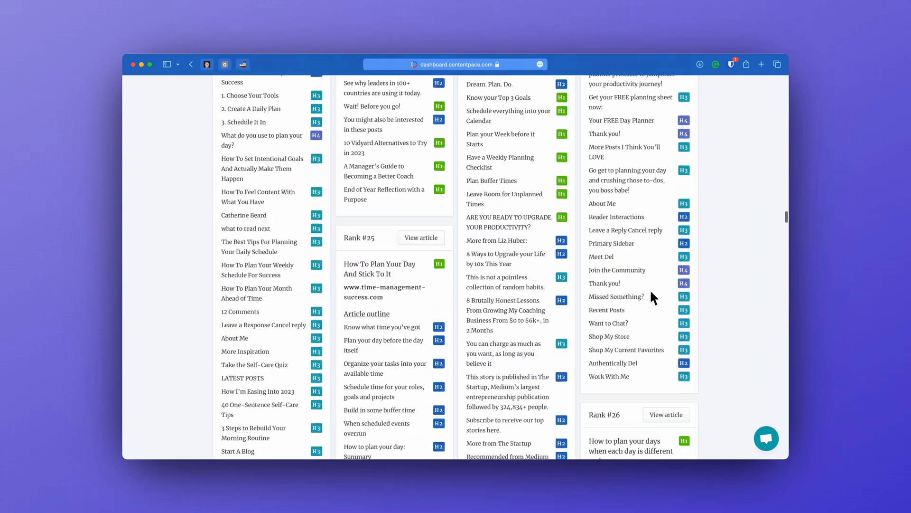
{"action": "scroll", "coordinate": [654, 298], "scroll_direction": "down", "scroll_amount": 15}
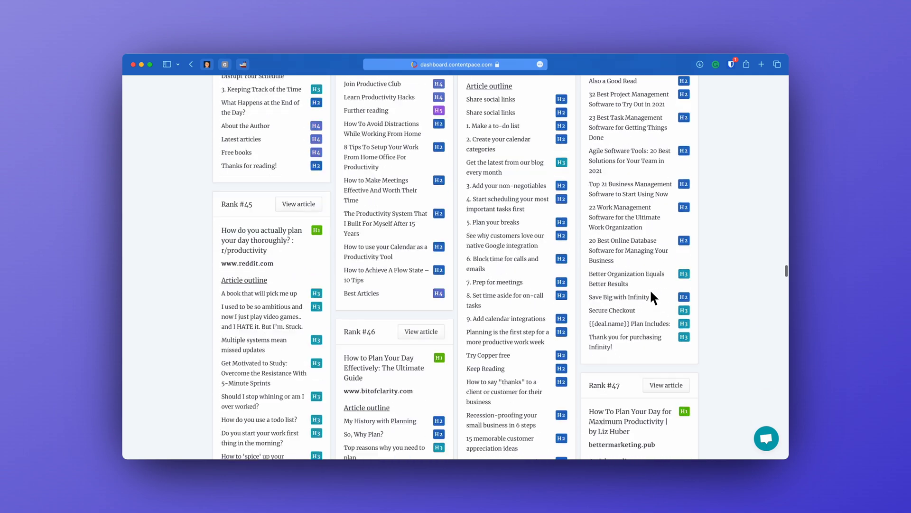
{"action": "scroll", "coordinate": [654, 298], "scroll_direction": "down", "scroll_amount": 15}
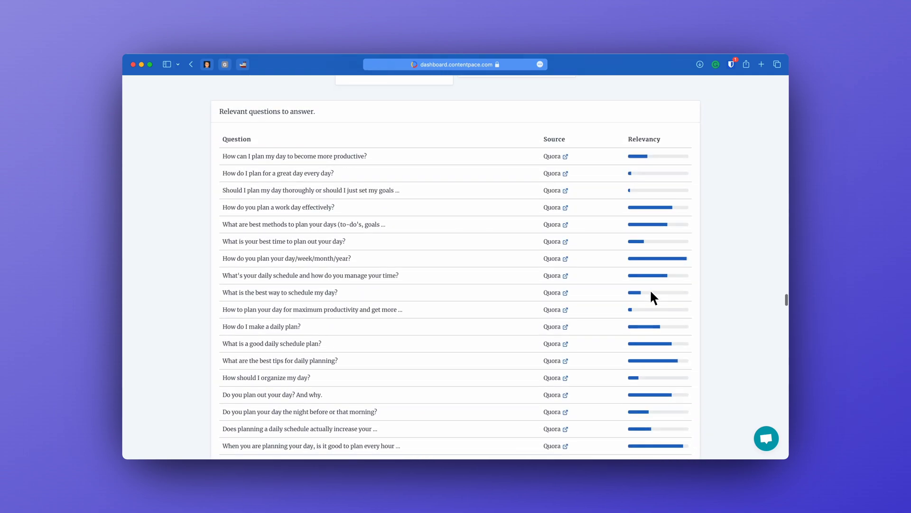
{"action": "scroll", "coordinate": [654, 298], "scroll_direction": "down", "scroll_amount": 5}
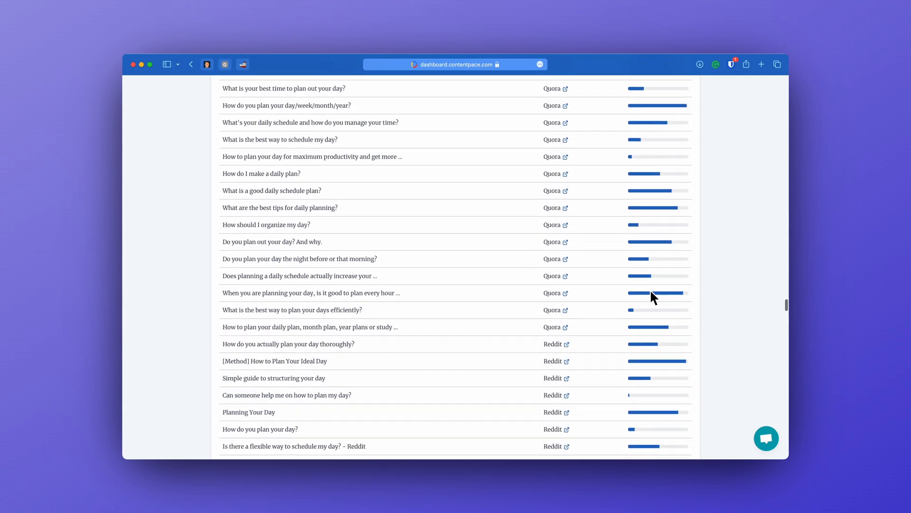
{"action": "scroll", "coordinate": [654, 297], "scroll_direction": "down", "scroll_amount": 8}
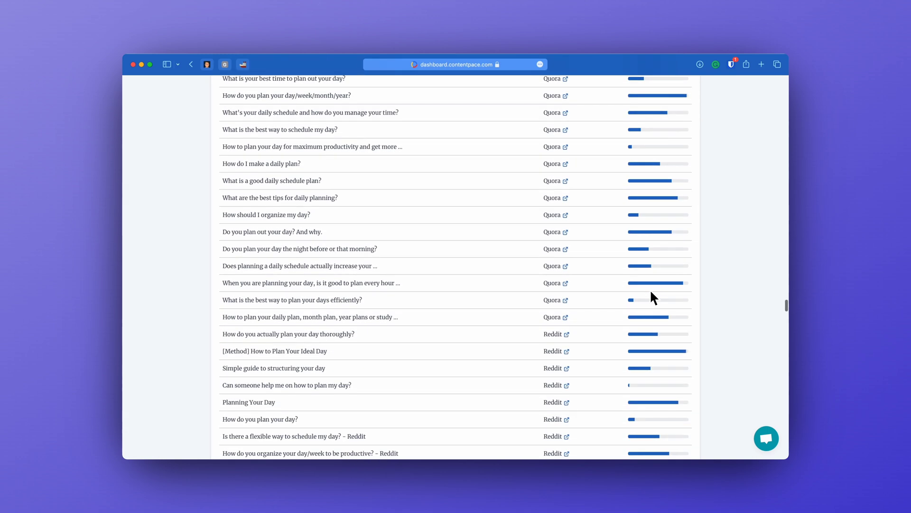
{"action": "scroll", "coordinate": [651, 294], "scroll_direction": "down", "scroll_amount": 9}
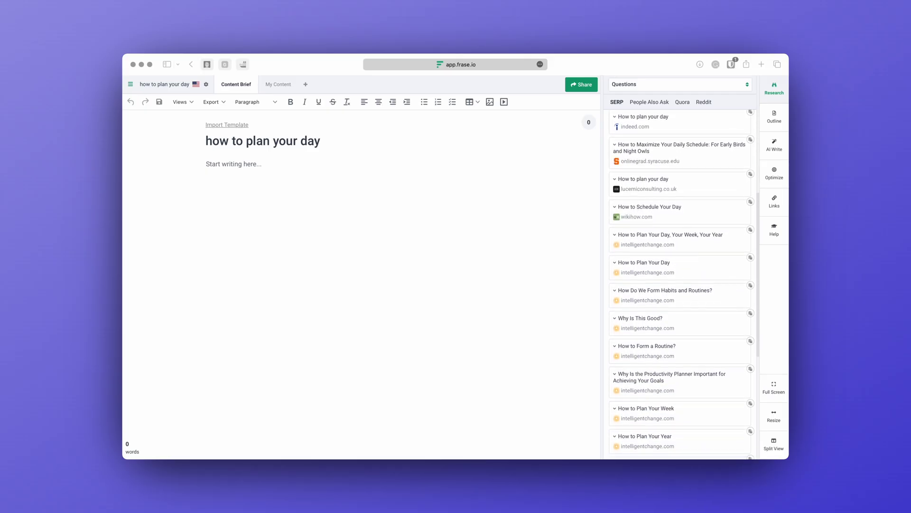
{"action": "scroll", "coordinate": [680, 285], "scroll_direction": "down", "scroll_amount": 4}
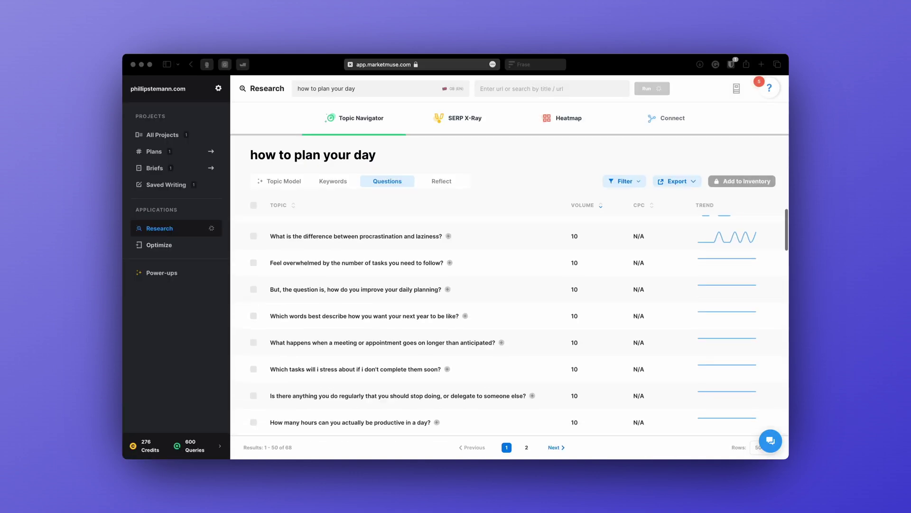
{"action": "scroll", "coordinate": [517, 323], "scroll_direction": "down", "scroll_amount": 5}
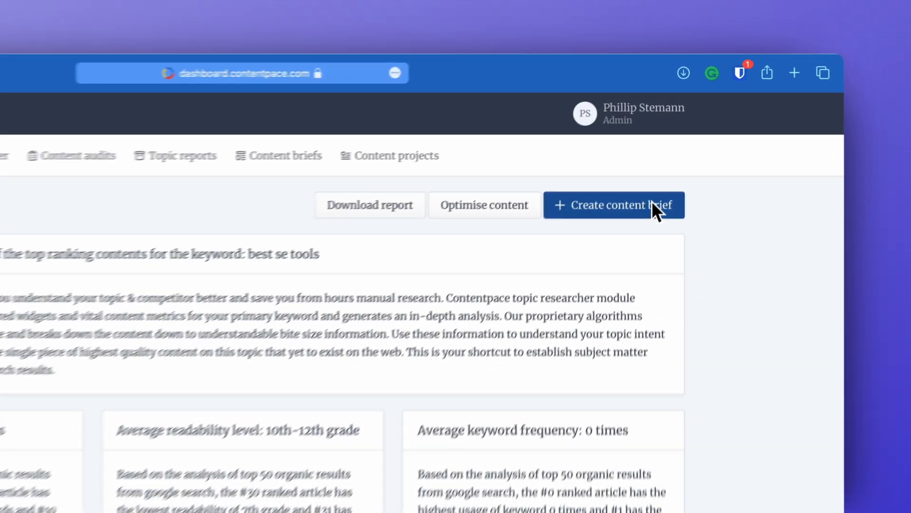
Start a content brief with six competitor headings, including Best SEO Tools, SEMrush, Ahrefs and Moz Pro.
{"action": "left_click", "coordinate": [683, 138]}
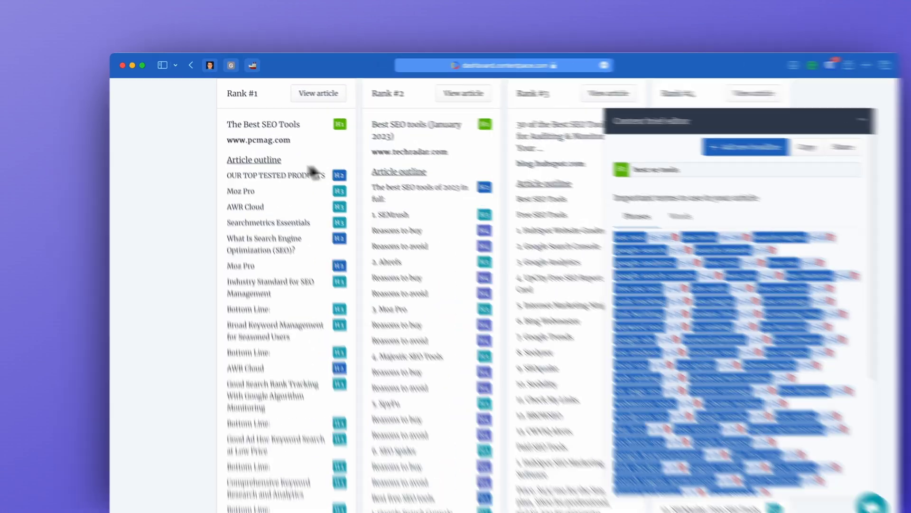
{"action": "left_click", "coordinate": [282, 160]}
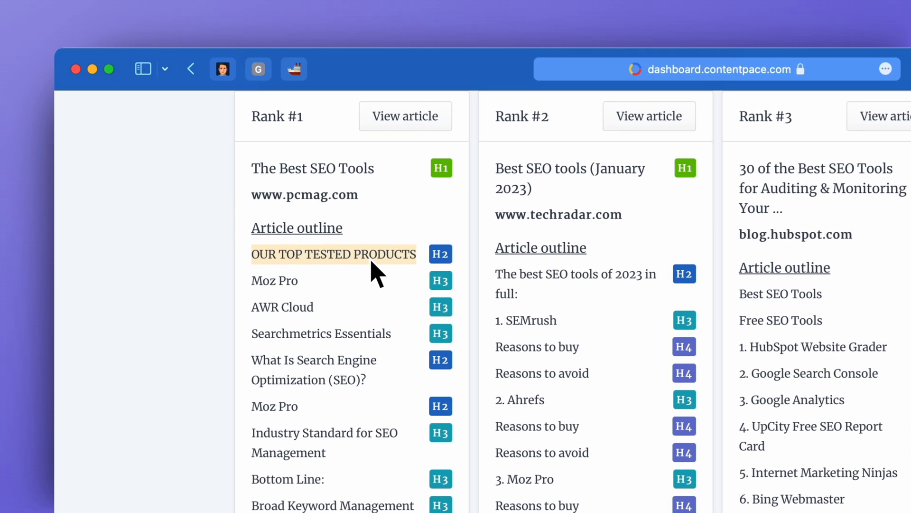
{"action": "left_click", "coordinate": [520, 297]}
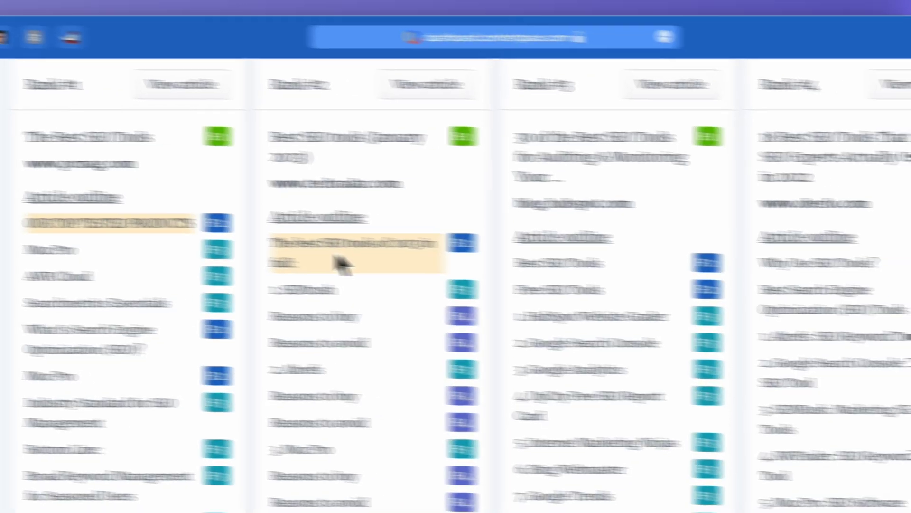
{"action": "left_click", "coordinate": [532, 263]}
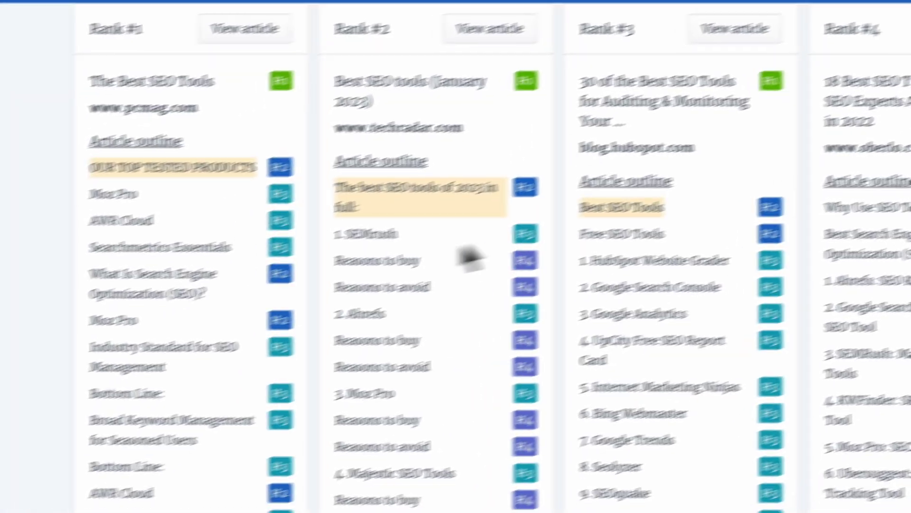
{"action": "left_click", "coordinate": [332, 289]}
{"action": "left_click", "coordinate": [421, 302]}
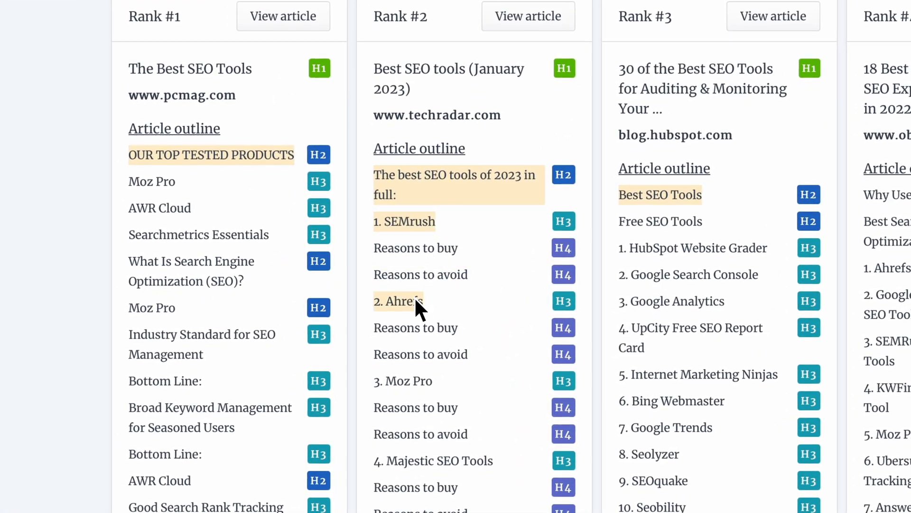
{"action": "left_click", "coordinate": [418, 355]}
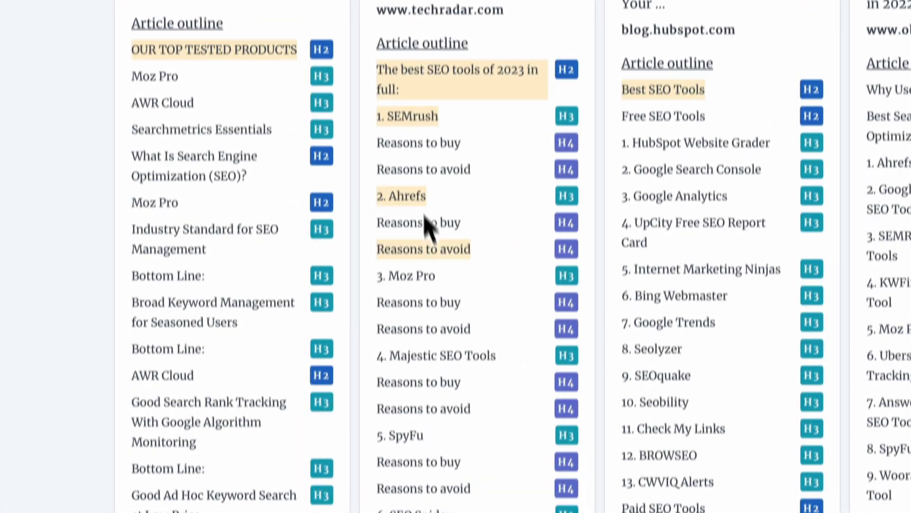
{"action": "left_click", "coordinate": [420, 277]}
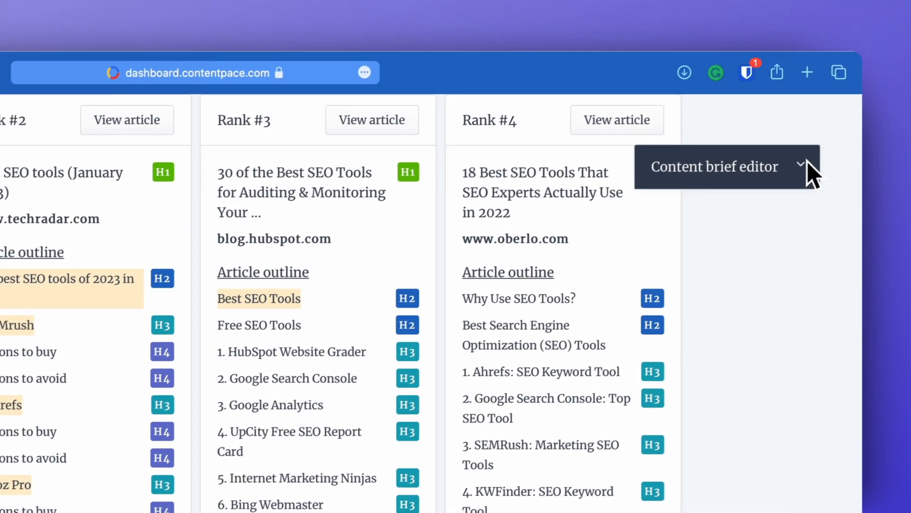
Review the brief editor, toggling important terms between words and phrases, then collapse it.
{"action": "left_click", "coordinate": [851, 144]}
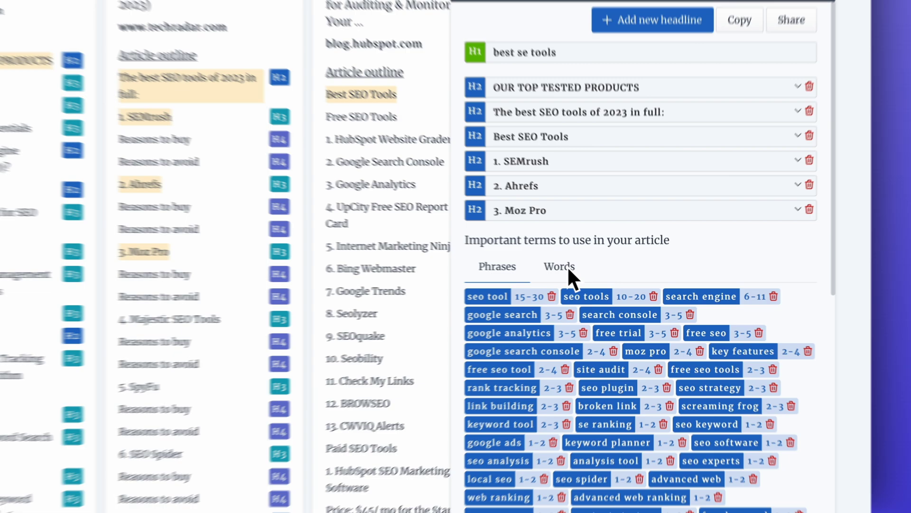
{"action": "left_click", "coordinate": [489, 504]}
{"action": "left_click", "coordinate": [474, 260]}
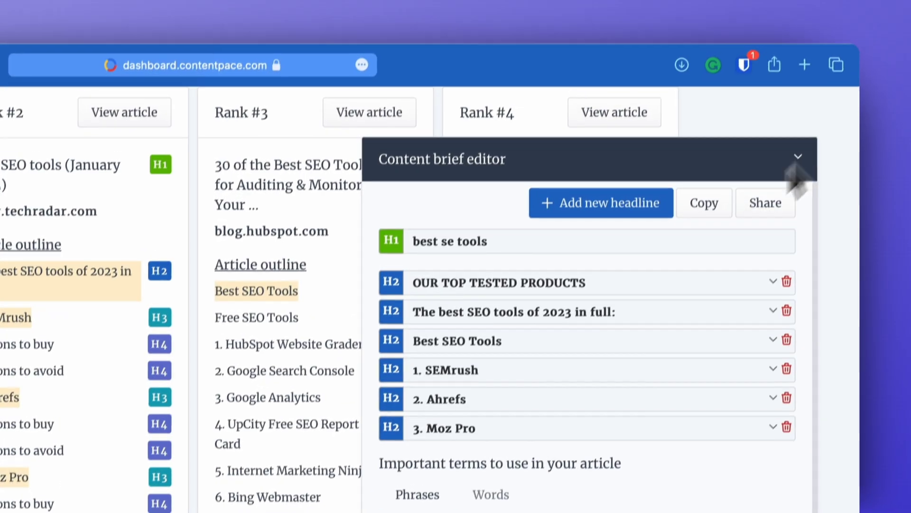
{"action": "left_click", "coordinate": [818, 60]}
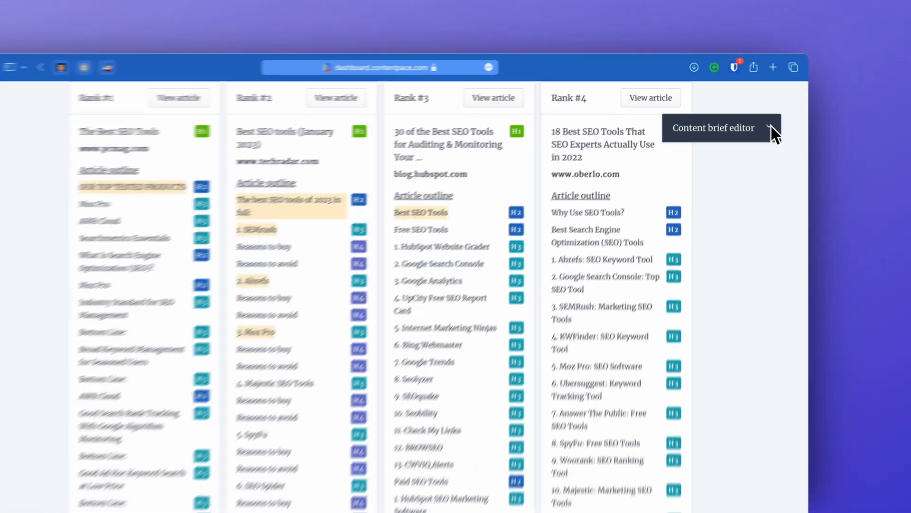
{"action": "scroll", "coordinate": [762, 116], "scroll_direction": "down", "scroll_amount": 3}
{"action": "scroll", "coordinate": [762, 116], "scroll_direction": "up", "scroll_amount": 15}
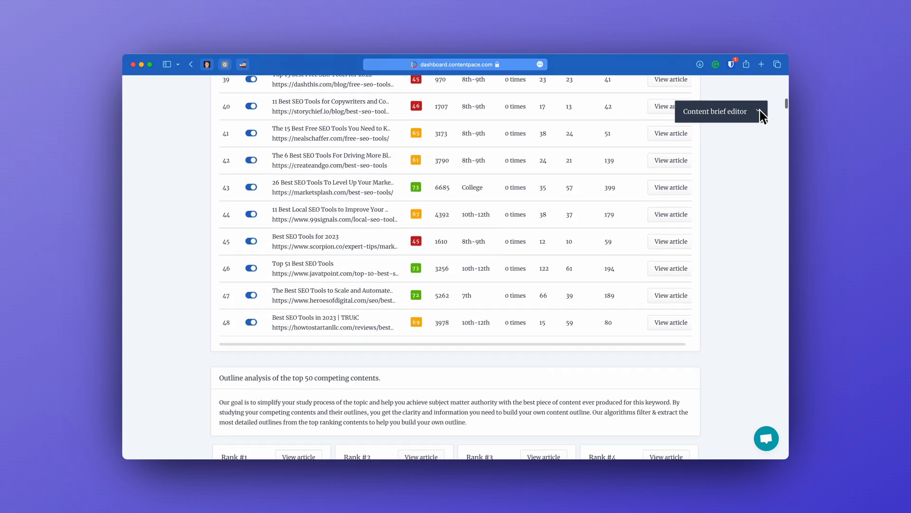
{"action": "scroll", "coordinate": [762, 116], "scroll_direction": "up", "scroll_amount": 15}
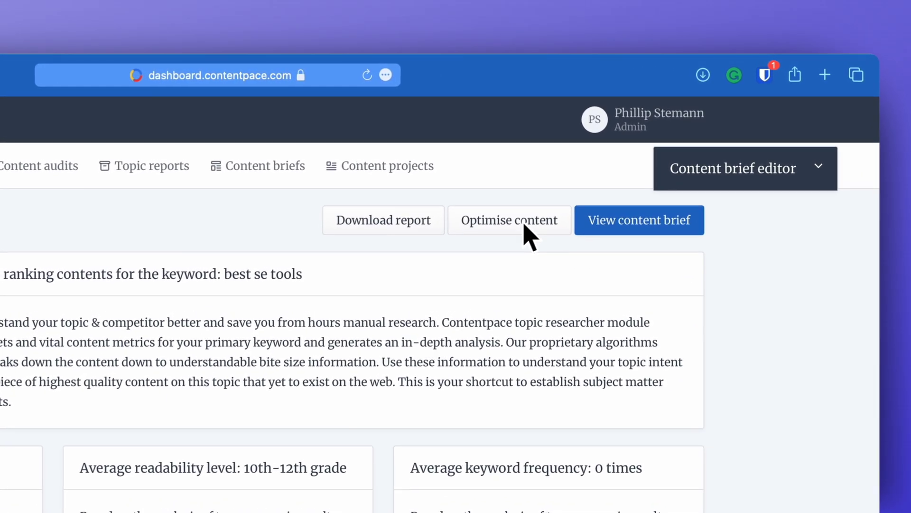
Open the optimisation editor and check its Words, Onpage and Brief panels.
{"action": "left_click", "coordinate": [512, 225]}
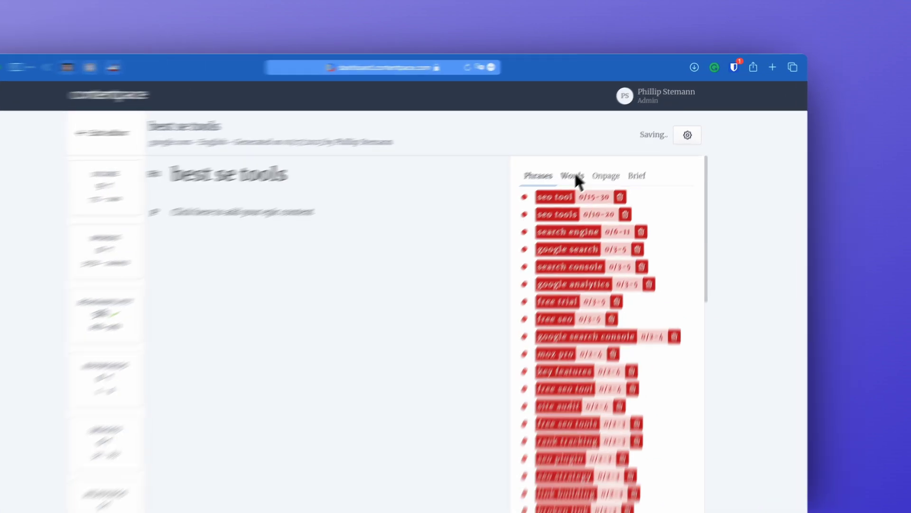
{"action": "left_click", "coordinate": [607, 149]}
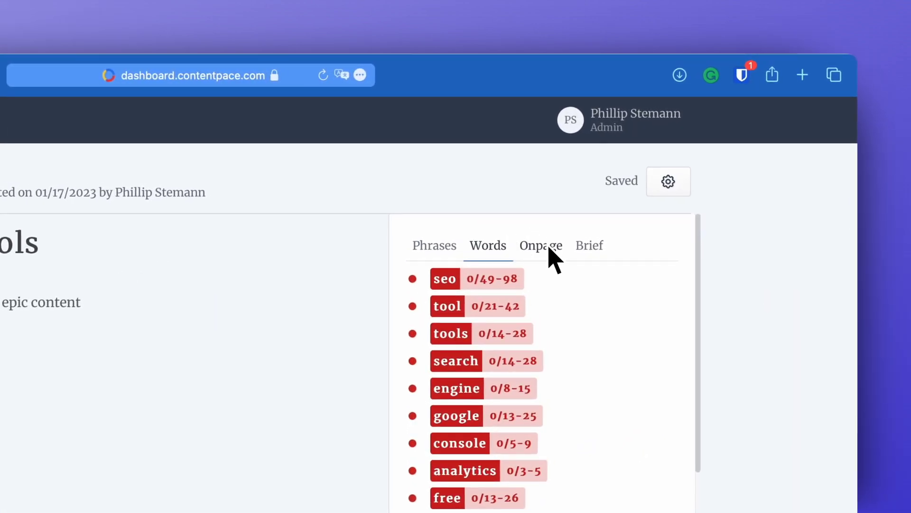
{"action": "left_click", "coordinate": [549, 247]}
{"action": "left_click", "coordinate": [598, 252]}
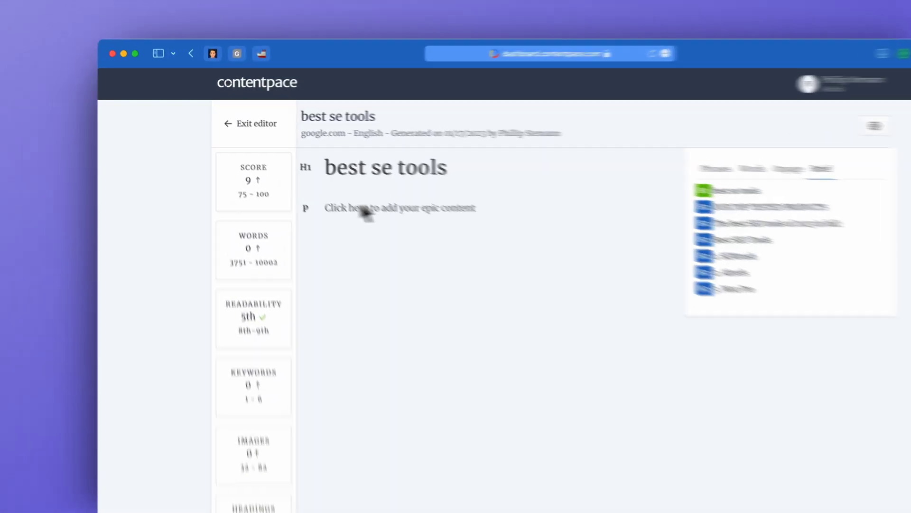
Write the H2 'Here is a heading 2' followed by a short paragraph.
{"action": "left_click", "coordinate": [285, 183]}
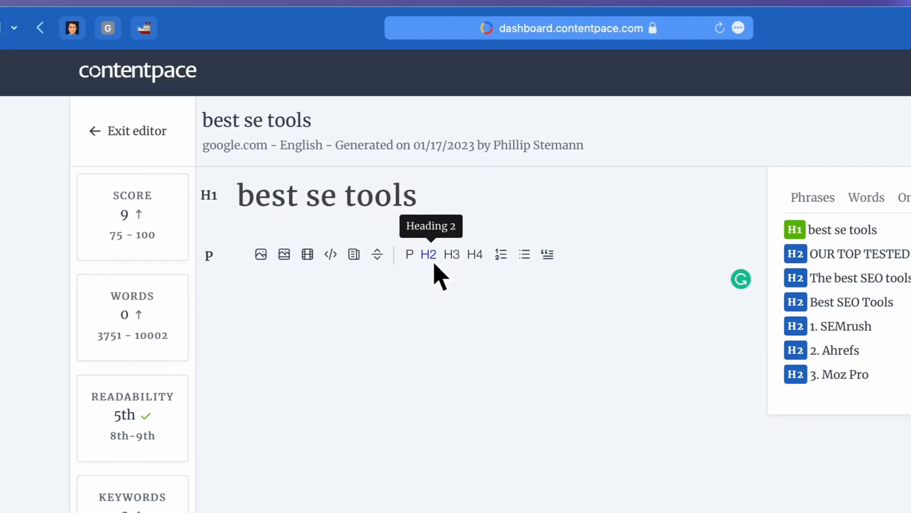
{"action": "left_click", "coordinate": [432, 262]}
{"action": "type", "text": "Here is a he"}
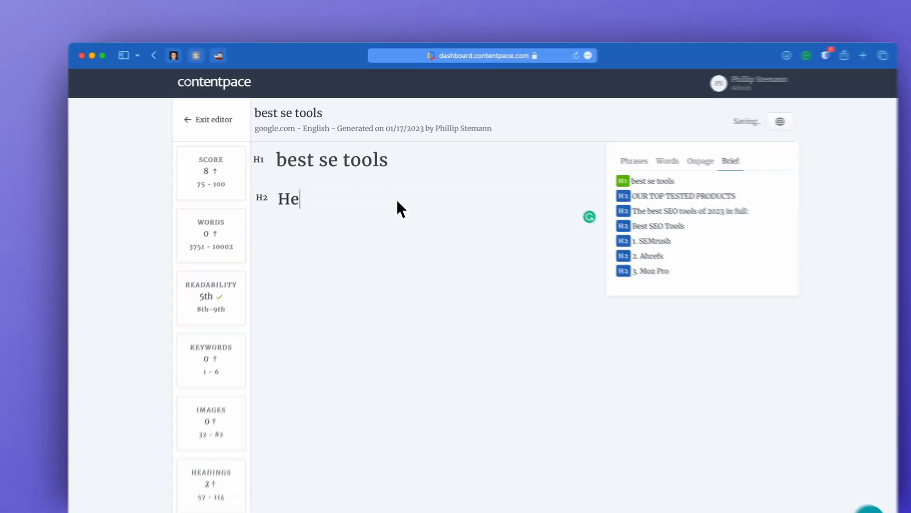
{"action": "type", "text": "ading 2"}
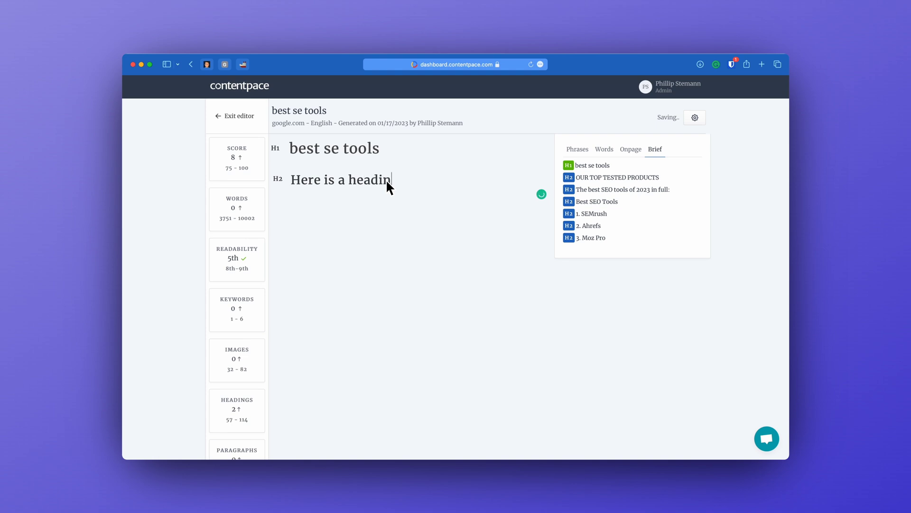
{"action": "key", "text": "Return"}
{"action": "type", "text": "Here is a"}
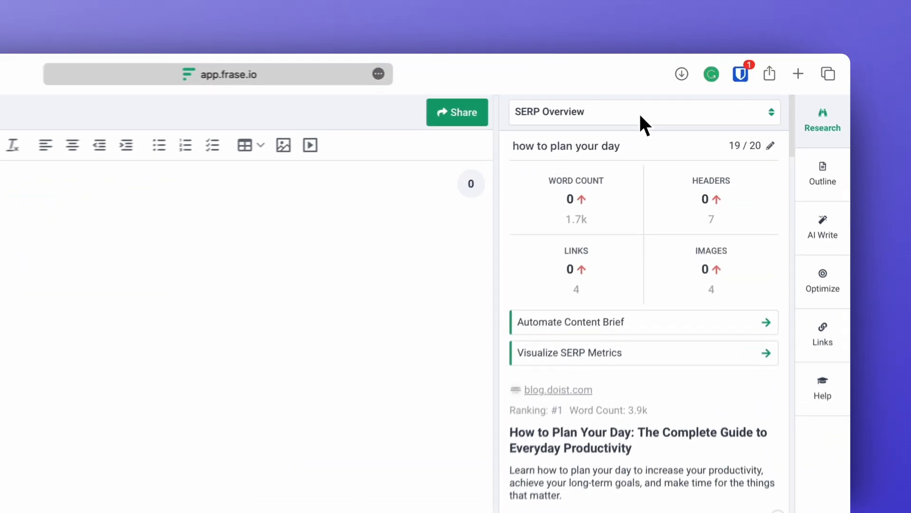
{"action": "left_click", "coordinate": [617, 120]}
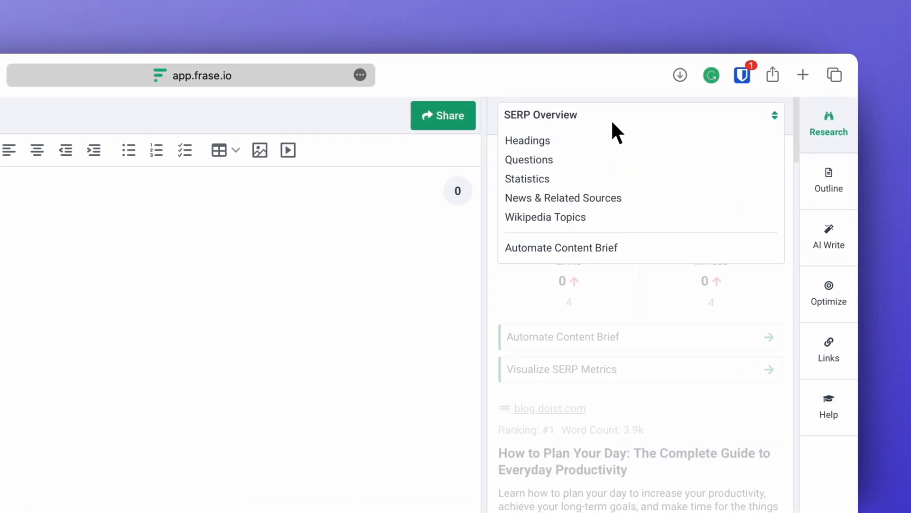
{"action": "left_click", "coordinate": [551, 160]}
{"action": "scroll", "coordinate": [633, 468], "scroll_direction": "down", "scroll_amount": 5}
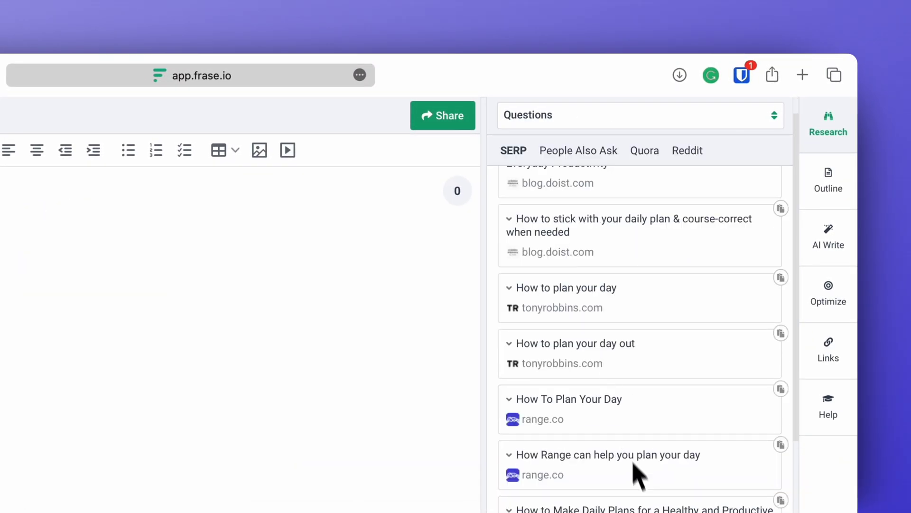
{"action": "left_click", "coordinate": [626, 123]}
{"action": "left_click", "coordinate": [558, 137]}
{"action": "scroll", "coordinate": [617, 309], "scroll_direction": "down", "scroll_amount": 15}
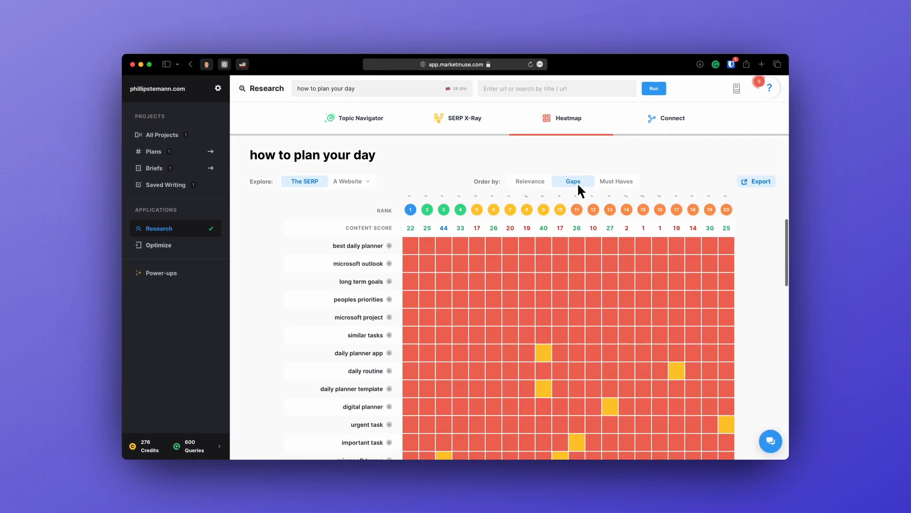
{"action": "scroll", "coordinate": [577, 183], "scroll_direction": "down", "scroll_amount": 10}
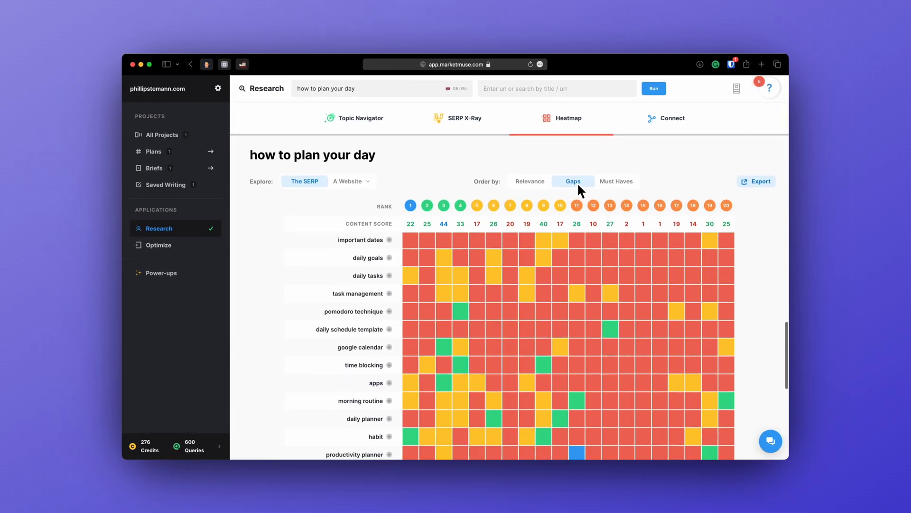
{"action": "scroll", "coordinate": [578, 190], "scroll_direction": "down", "scroll_amount": 5}
{"action": "scroll", "coordinate": [577, 182], "scroll_direction": "down", "scroll_amount": 3}
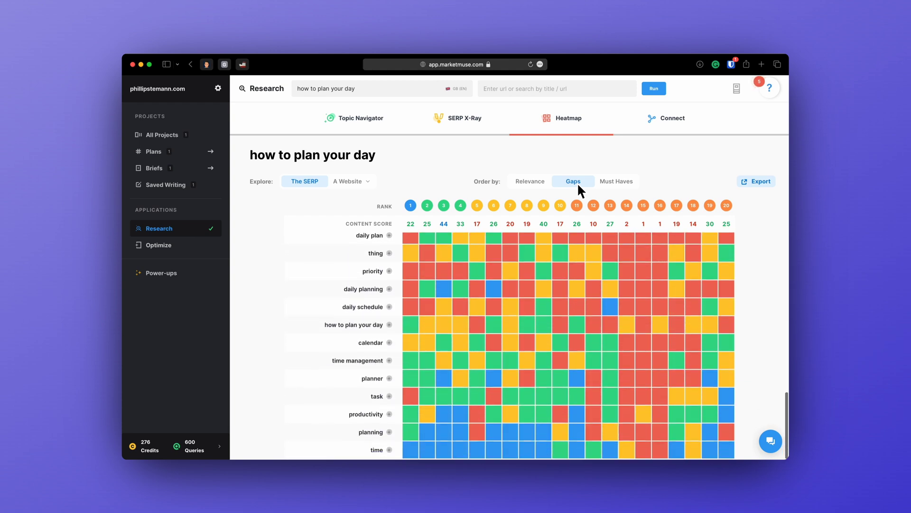